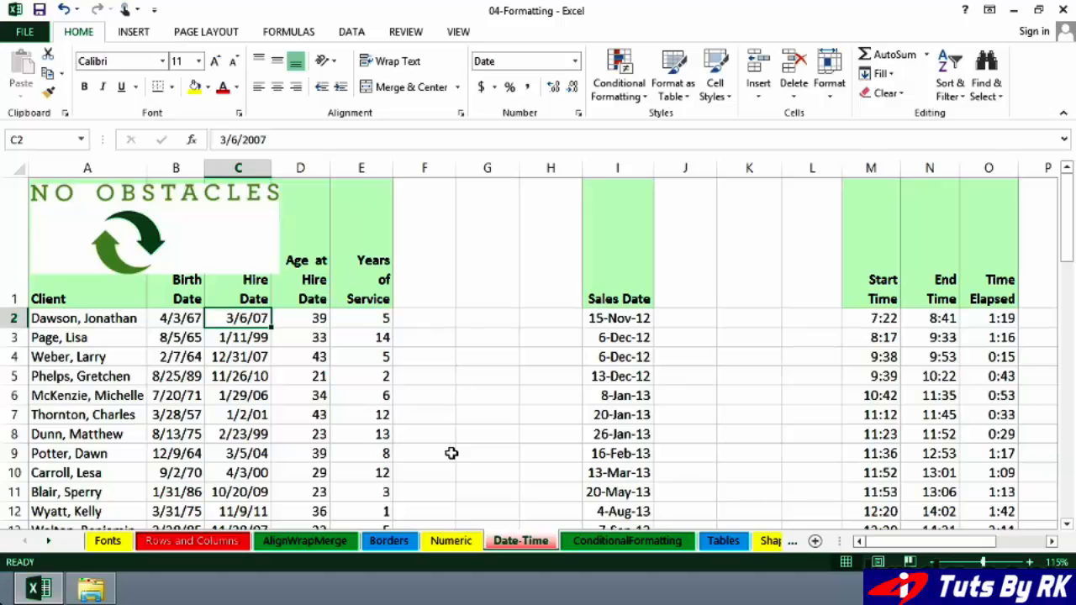
# Compare the displayed date formats with the underlying values in the Birth Date, Hire Date and Sales Date columns.
pyautogui.click(185, 317)
pyautogui.click(224, 318)
pyautogui.click(617, 320)
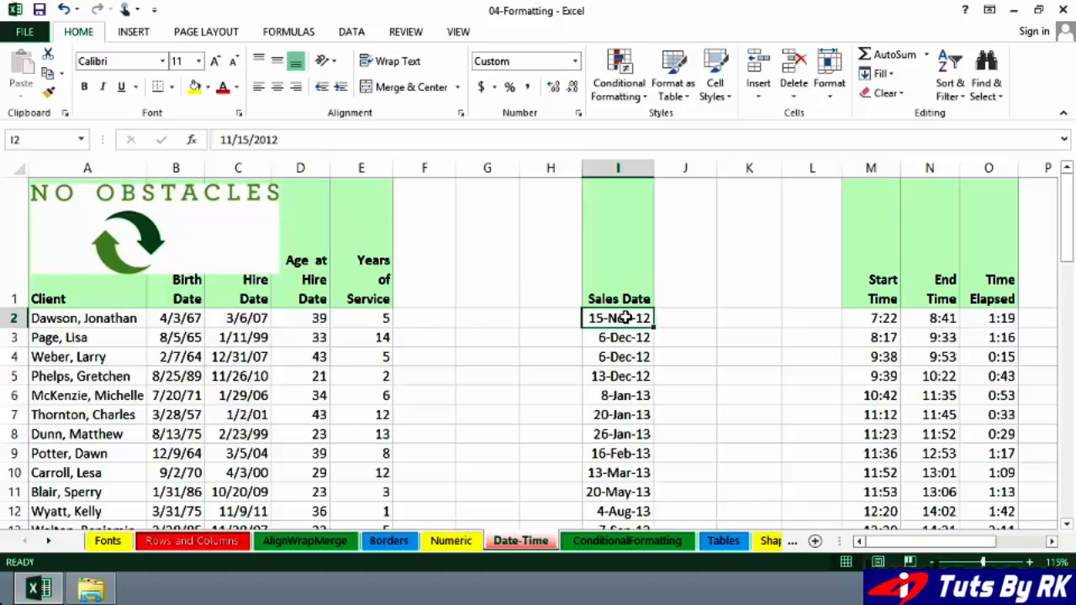
pyautogui.click(618, 338)
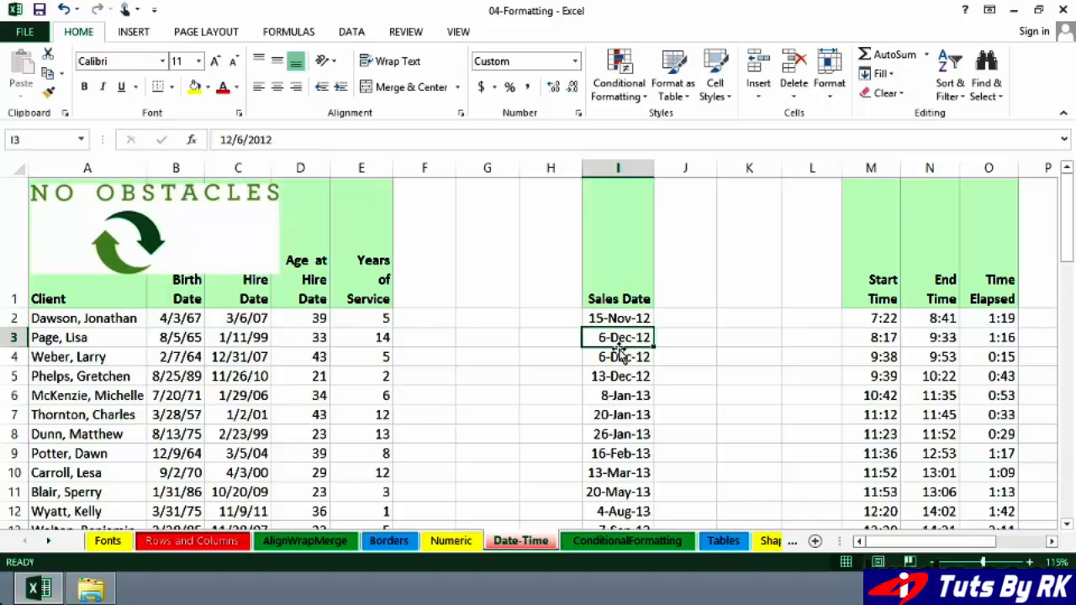
pyautogui.click(616, 355)
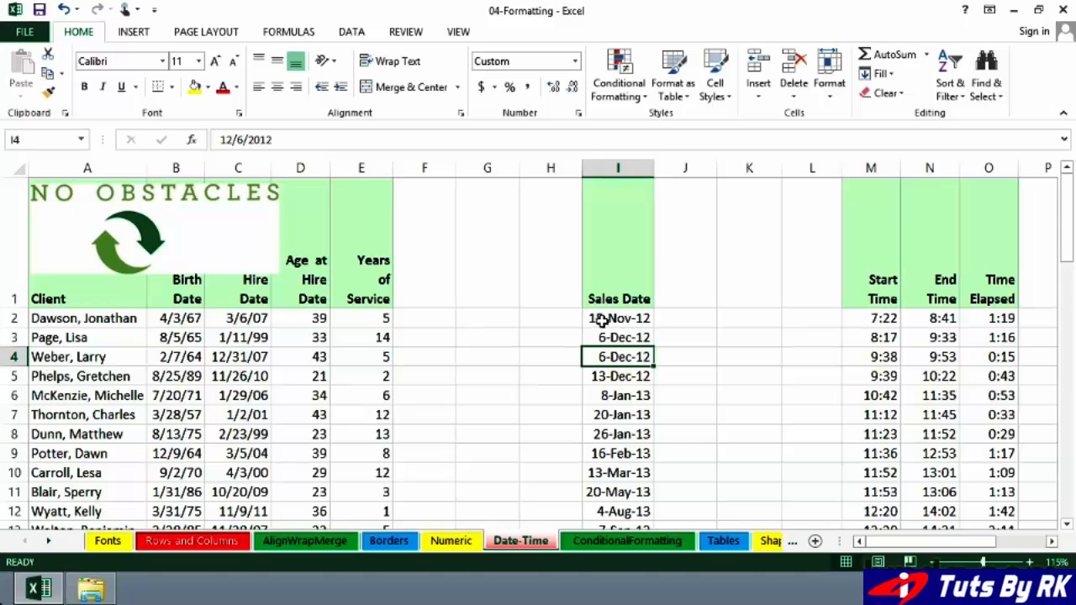
# Open the cell format settings for the entire Hire Date column and choose the Date category.
pyautogui.click(257, 319)
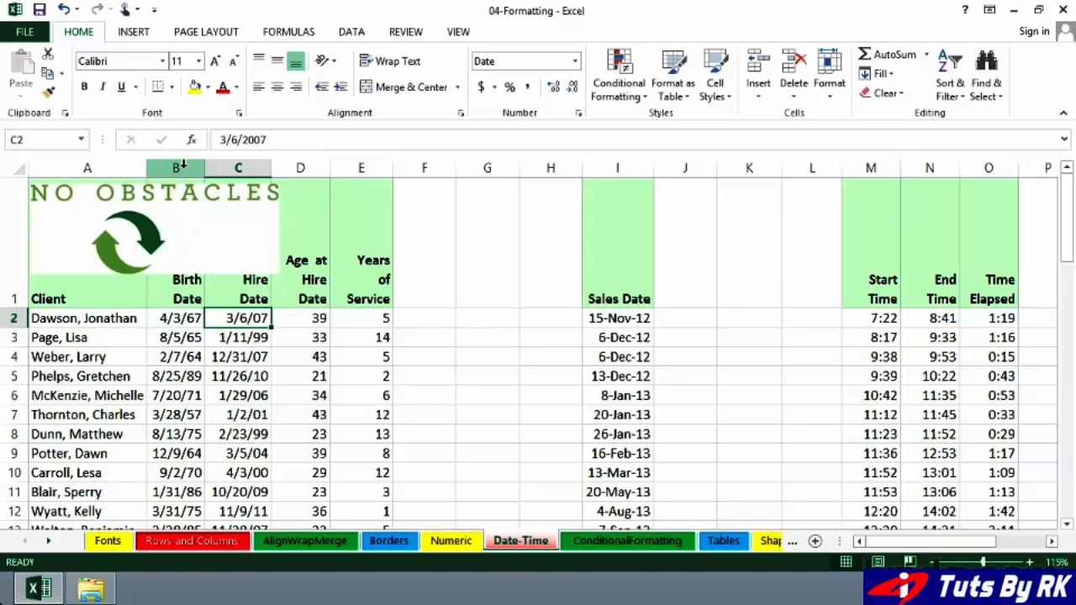
pyautogui.rightClick(235, 166)
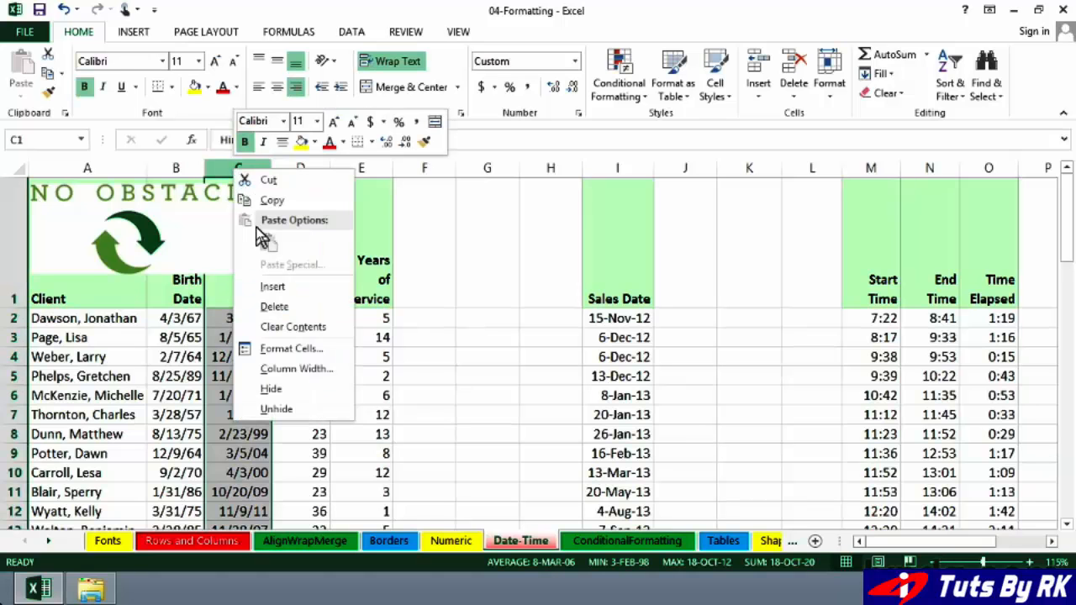
pyautogui.click(297, 348)
pyautogui.moveTo(369, 154); pyautogui.dragTo(597, 174)
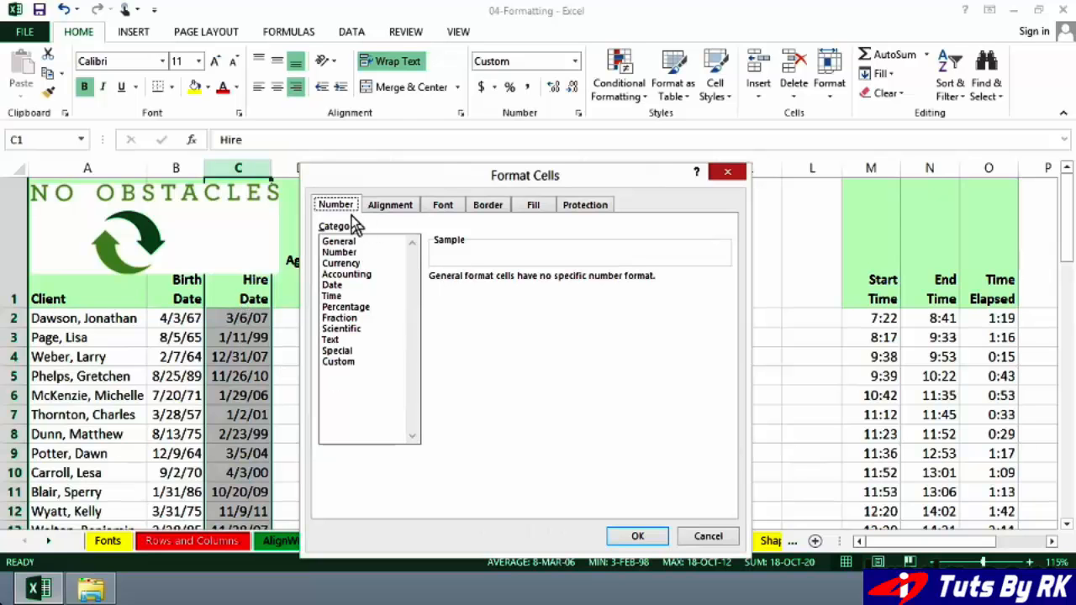
pyautogui.click(333, 285)
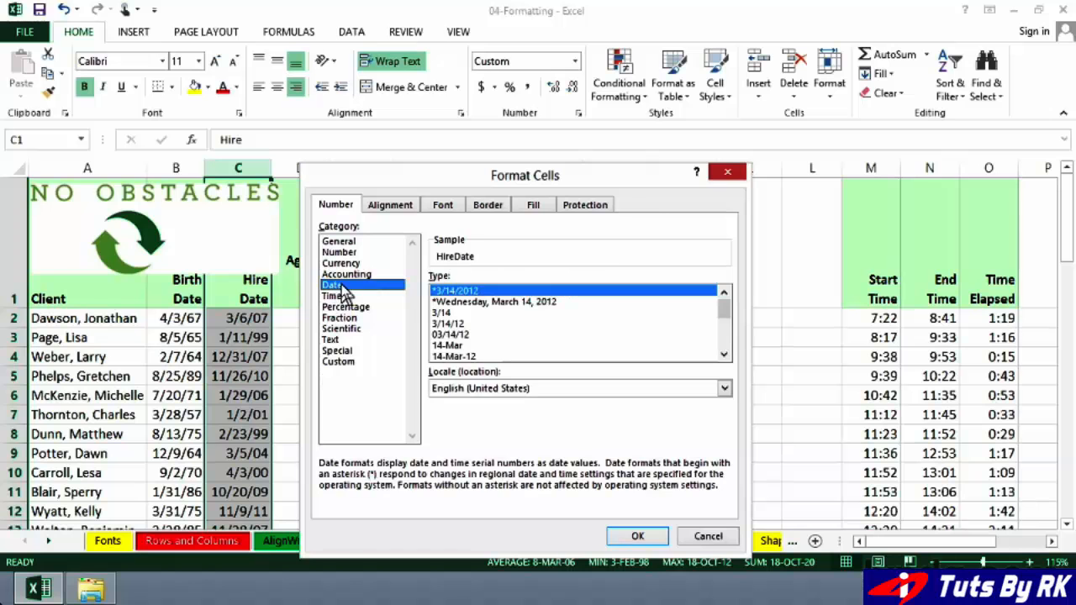
# Try the 03/14/12 and March 14, 2012 date types for the Hire Date column.
pyautogui.click(728, 356)
pyautogui.click(727, 355)
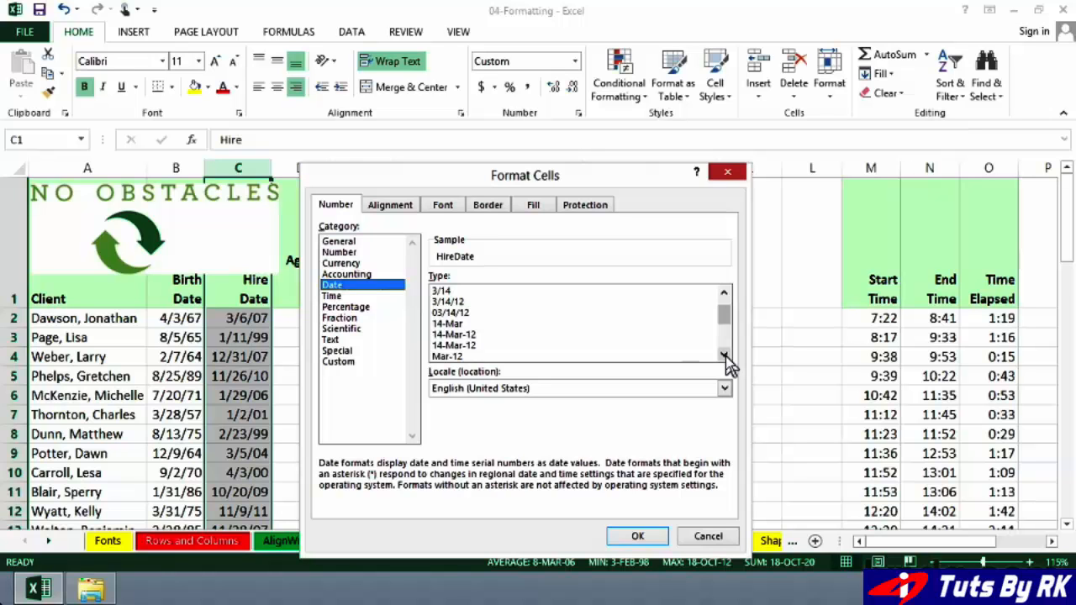
pyautogui.click(457, 314)
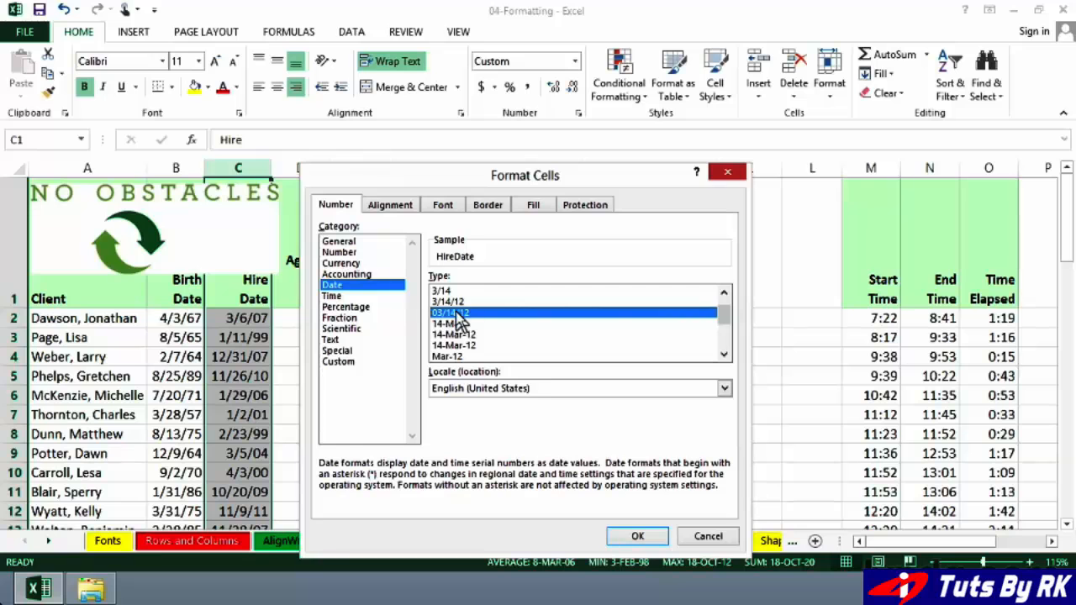
pyautogui.click(724, 354)
pyautogui.click(723, 355)
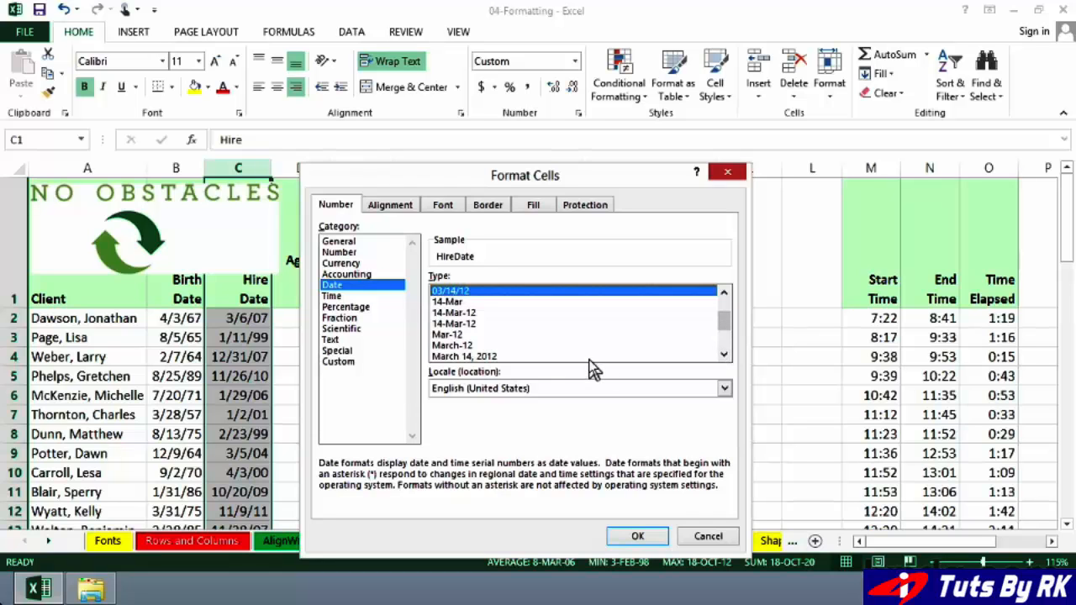
pyautogui.click(498, 357)
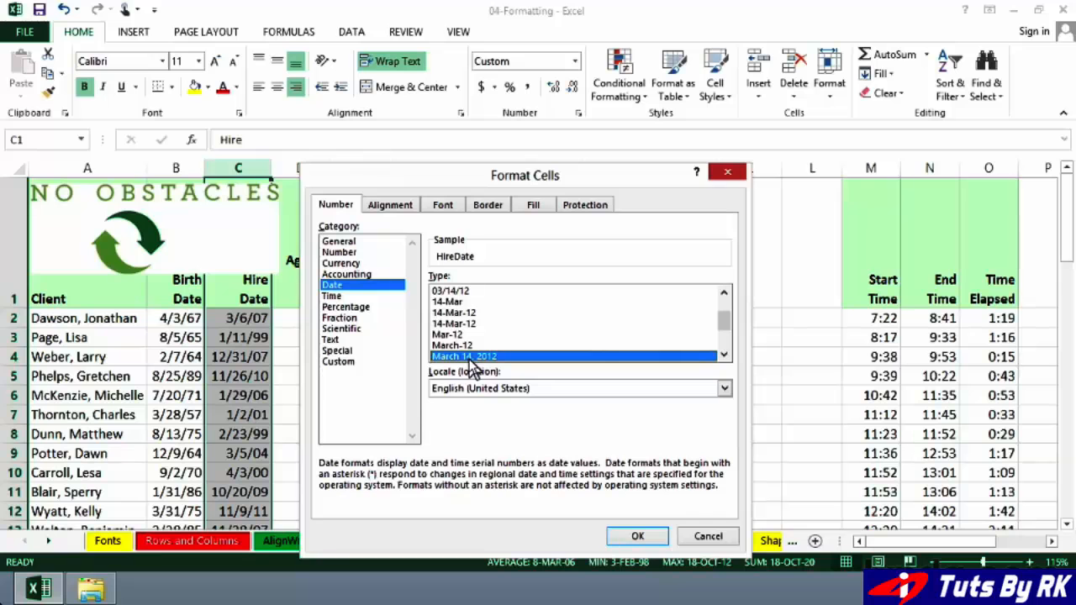
pyautogui.click(725, 323)
pyautogui.moveTo(721, 328)
pyautogui.mouseDown()
pyautogui.moveTo(722, 319)
pyautogui.moveTo(721, 328)
pyautogui.mouseUp()
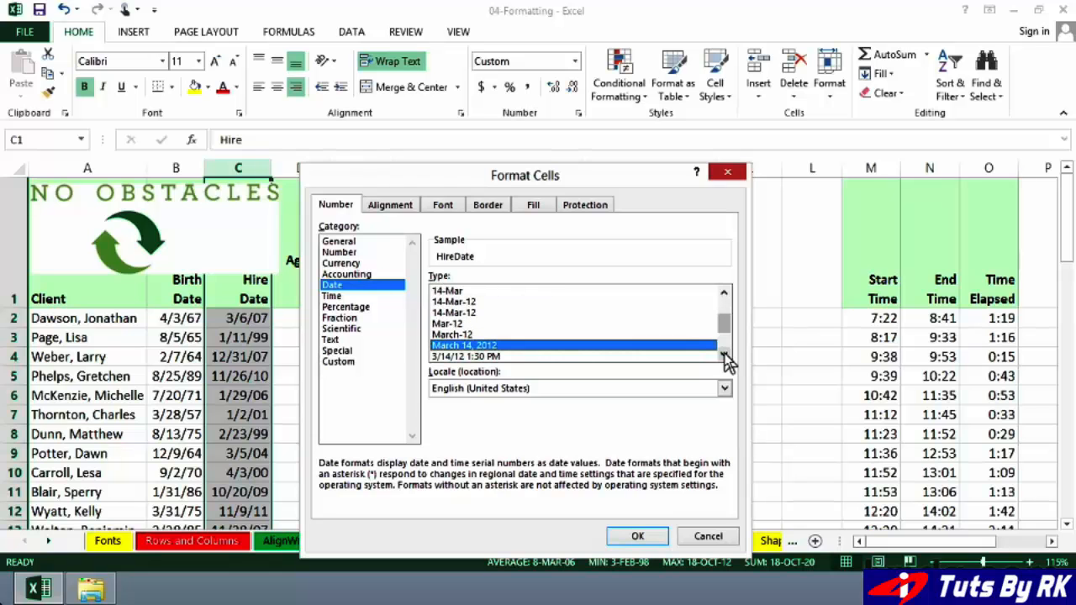
# Apply the non-asterisk 3/14/2012 date type with a four-digit year to the Hire Date column.
pyautogui.click(724, 354)
pyautogui.click(725, 358)
pyautogui.click(725, 358)
pyautogui.click(725, 357)
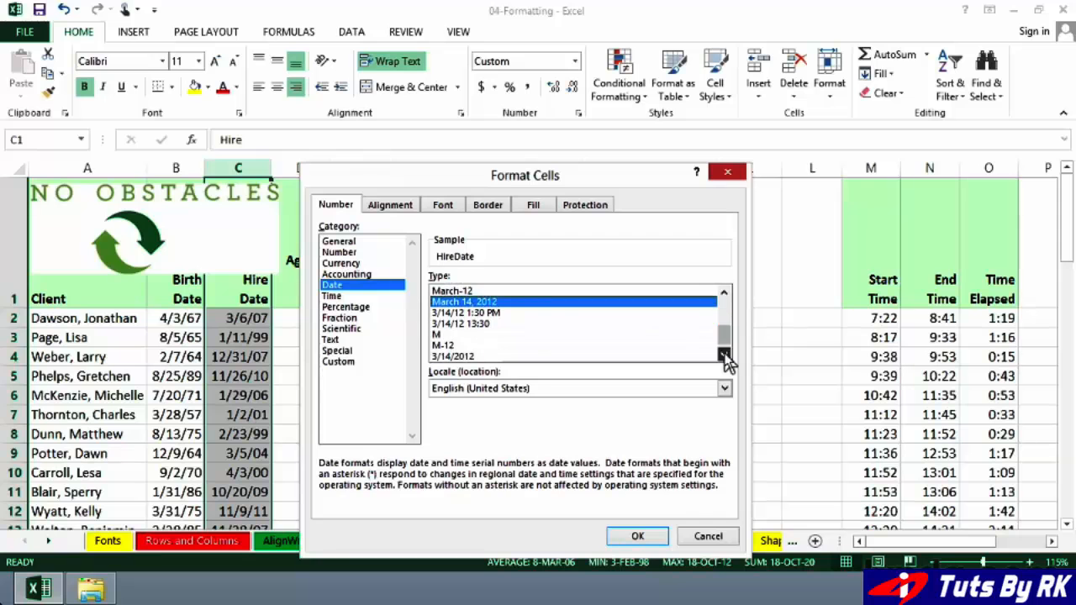
pyautogui.click(724, 357)
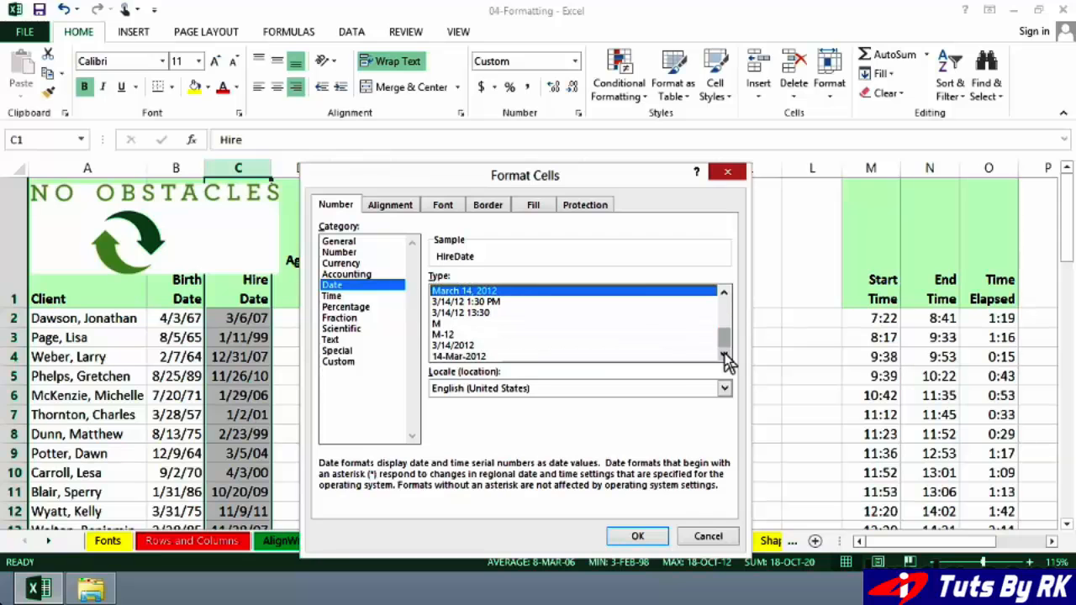
pyautogui.click(463, 347)
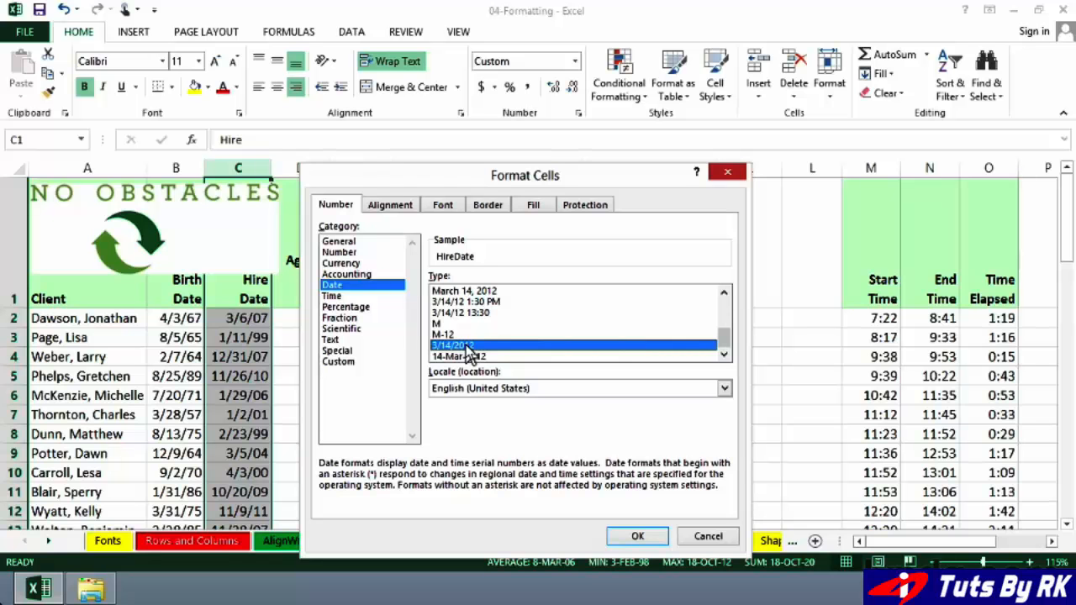
pyautogui.click(638, 534)
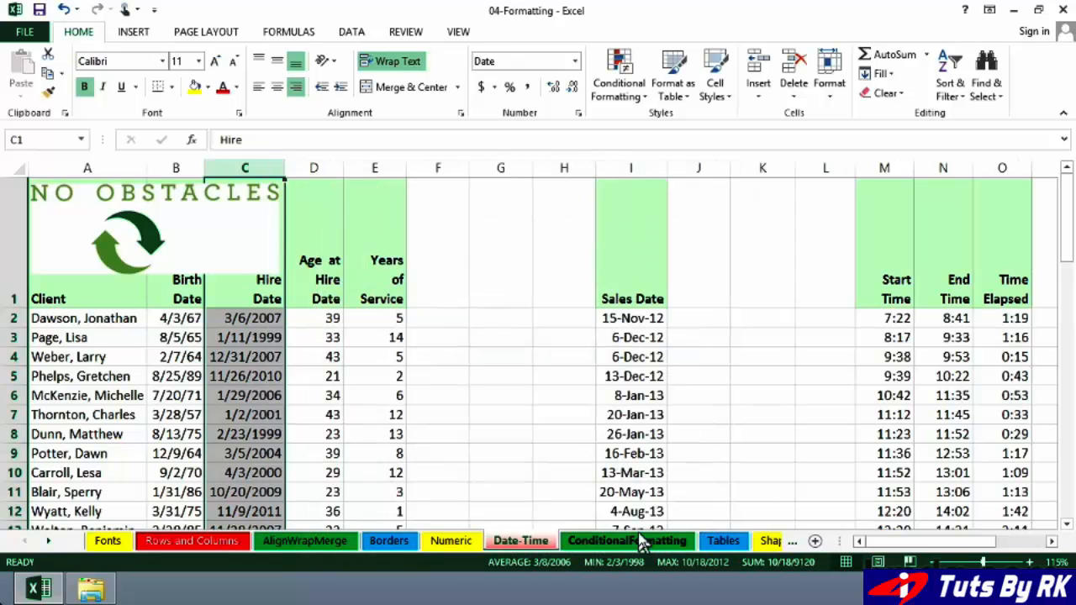
# Check the first two Hire Date entries against their underlying values.
pyautogui.click(269, 320)
pyautogui.click(267, 338)
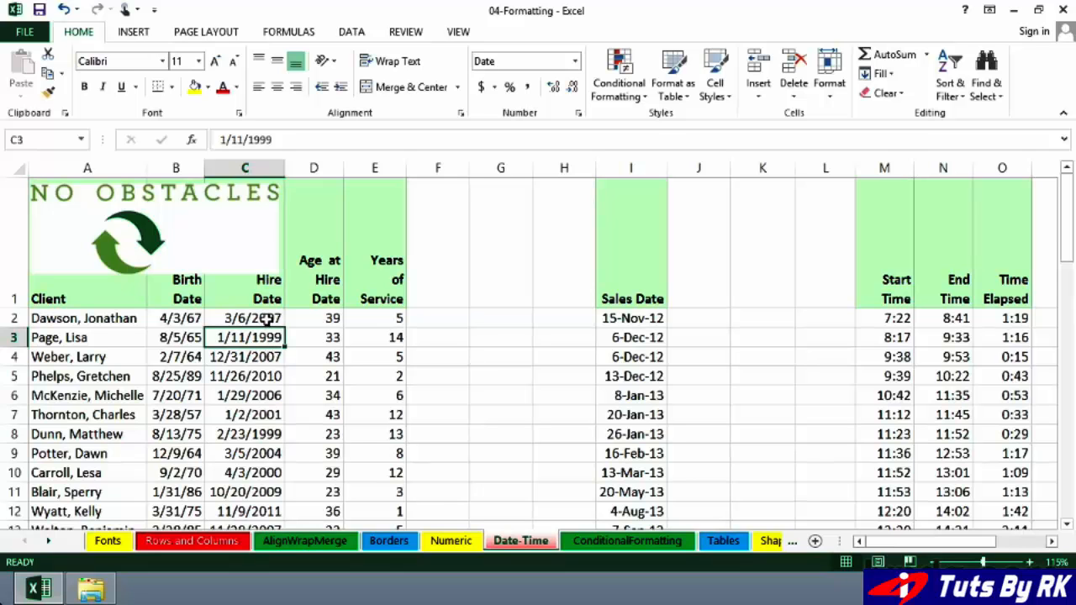
pyautogui.click(266, 320)
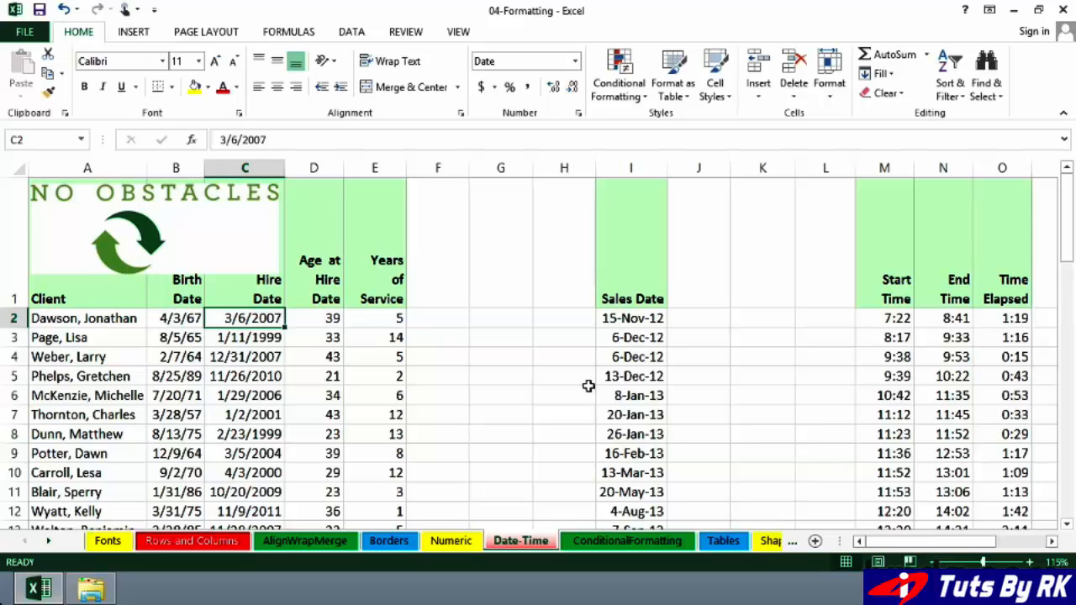
# Open the cell format settings for the entire Sales Date column and select the 14-Mar-12 date type.
pyautogui.click(650, 318)
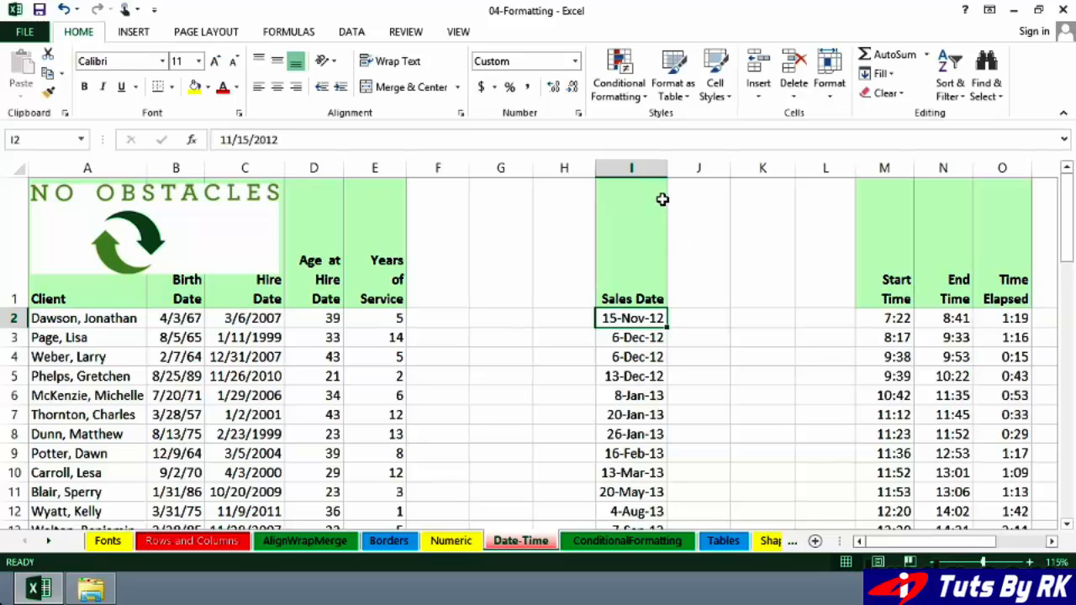
pyautogui.click(642, 165)
pyautogui.rightClick(642, 166)
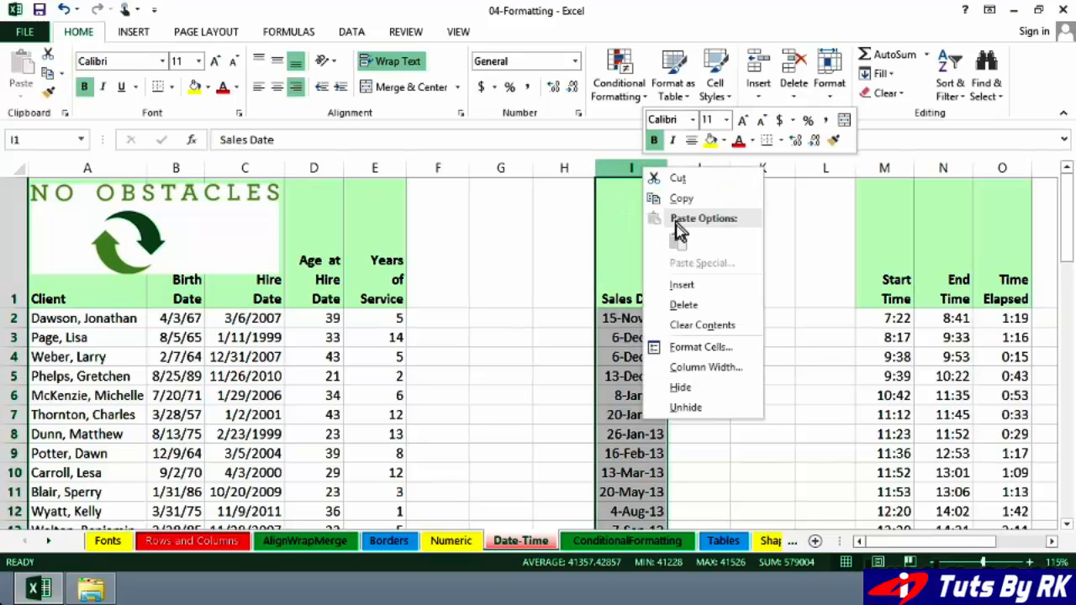
pyautogui.click(704, 346)
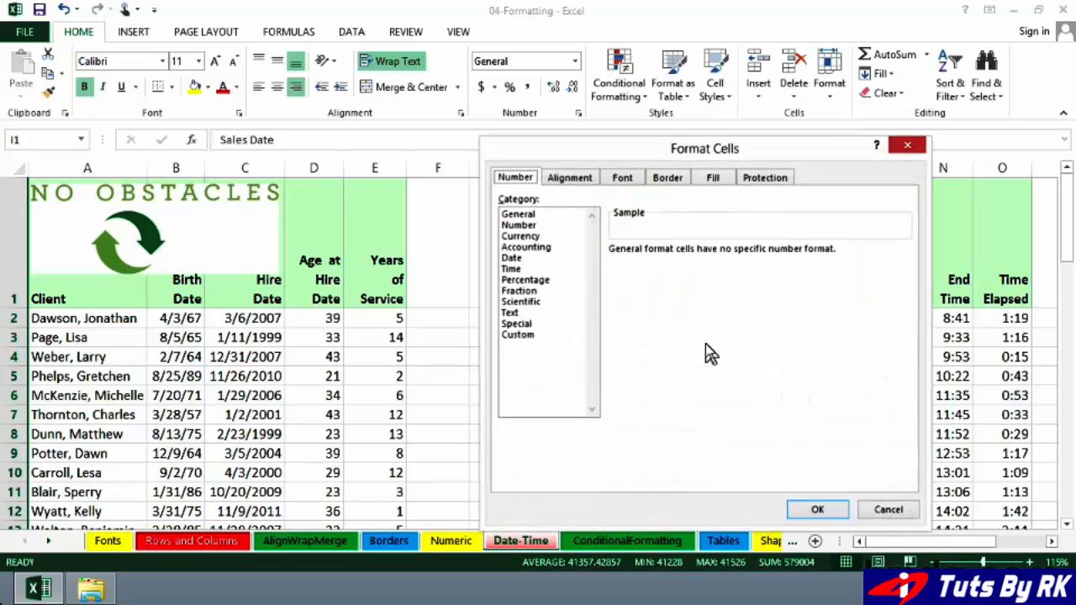
pyautogui.click(513, 258)
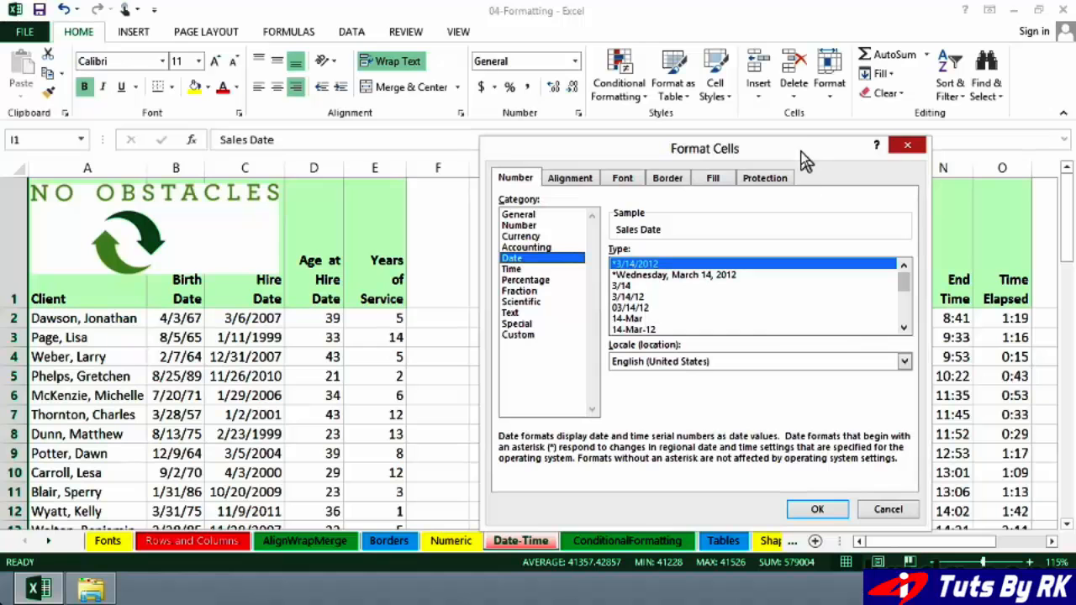
pyautogui.moveTo(811, 149); pyautogui.dragTo(474, 140)
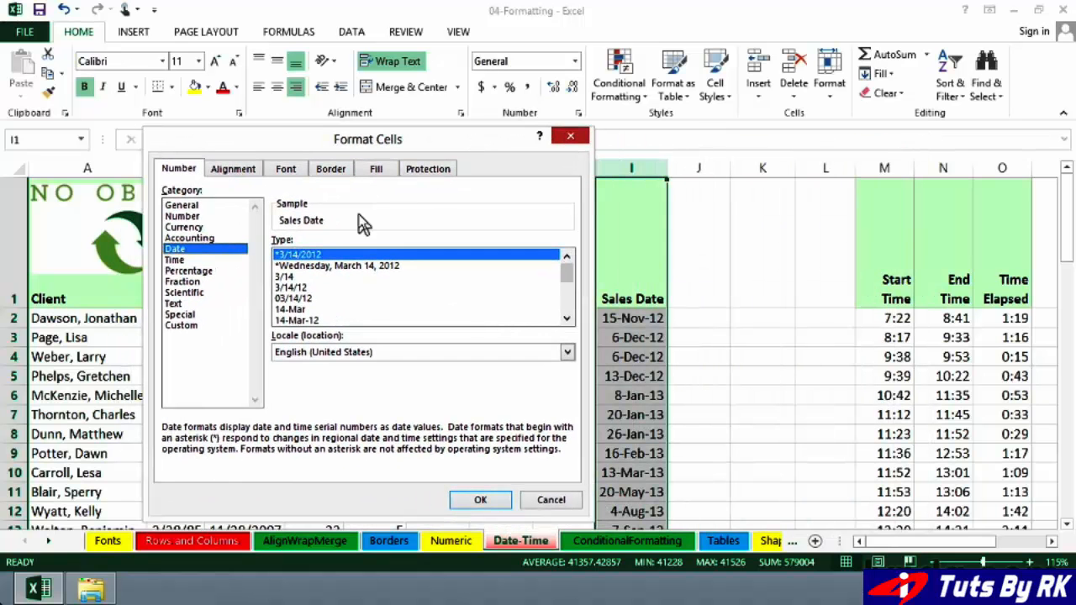
pyautogui.click(299, 320)
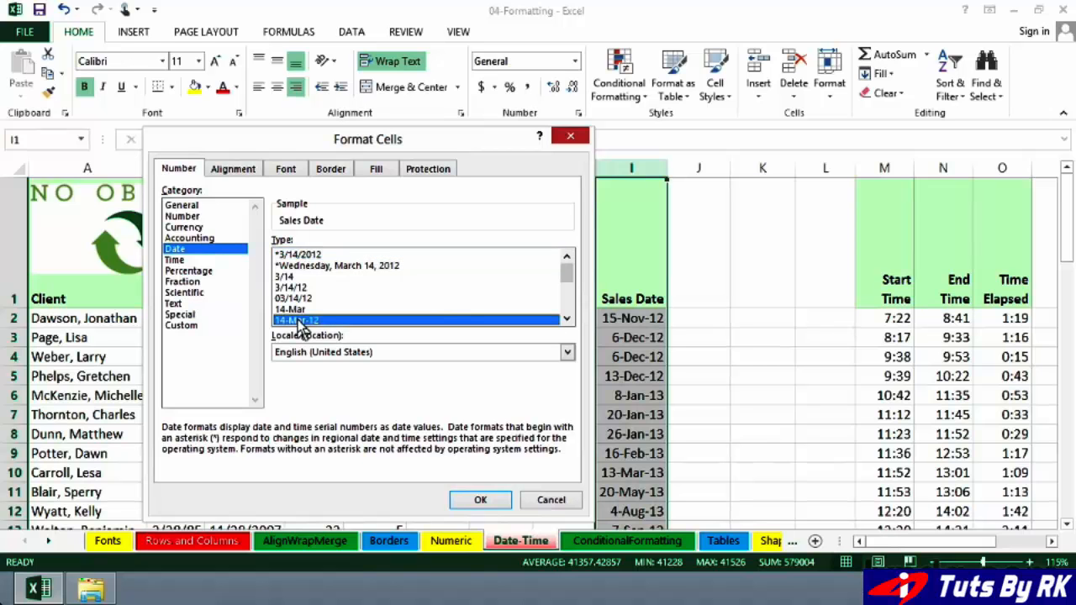
# Switch the Sales Date format to a custom code and trim it to d-mmm-yy.
pyautogui.click(187, 326)
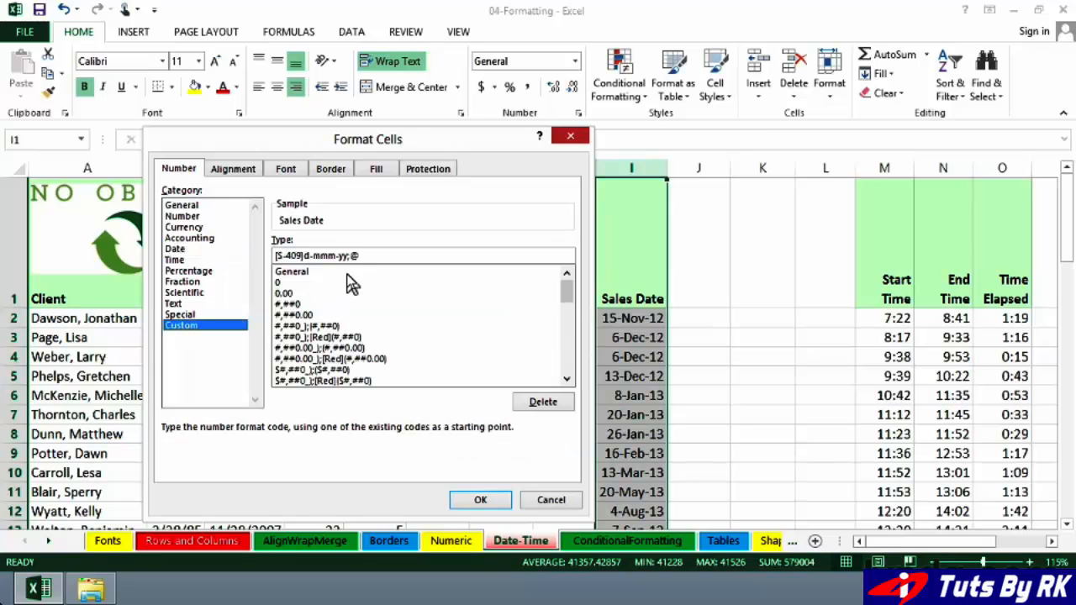
pyautogui.press('BackSpace')
pyautogui.press('BackSpace')
pyautogui.click(313, 254)
pyautogui.press('BackSpace')
pyautogui.press('BackSpace')
pyautogui.press('BackSpace')
pyautogui.press('BackSpace')
pyautogui.press('BackSpace')
pyautogui.press('BackSpace')
pyautogui.press('BackSpace')
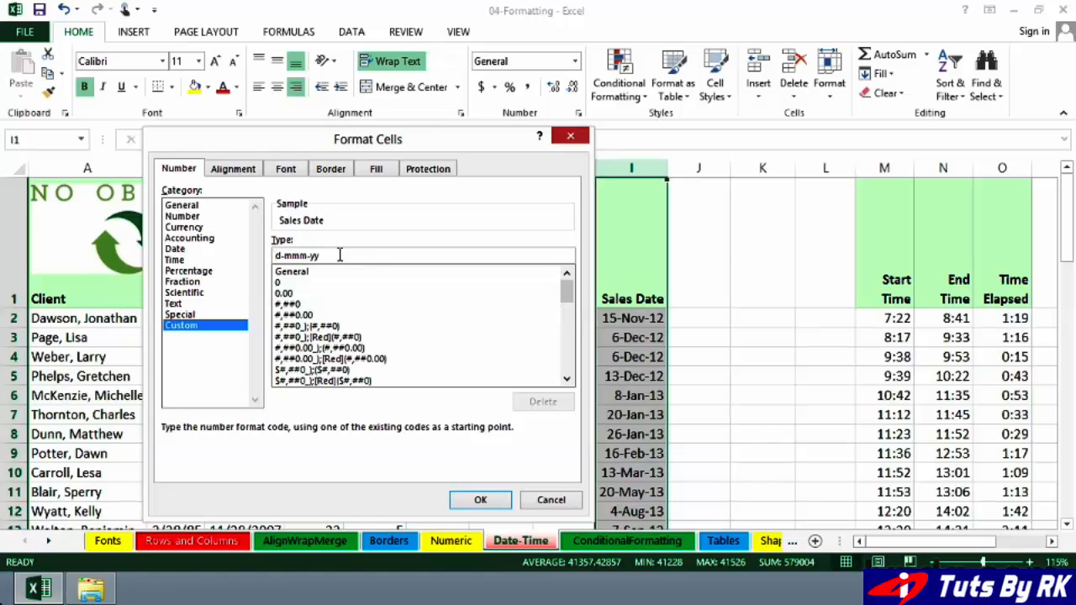
# Extend the custom code to dddd, d-mmm-yy, apply it to the Sales Date column and autofit the column width.
pyautogui.moveTo(307, 254); pyautogui.dragTo(285, 255)
pyautogui.click(321, 255)
pyautogui.write('ddd')
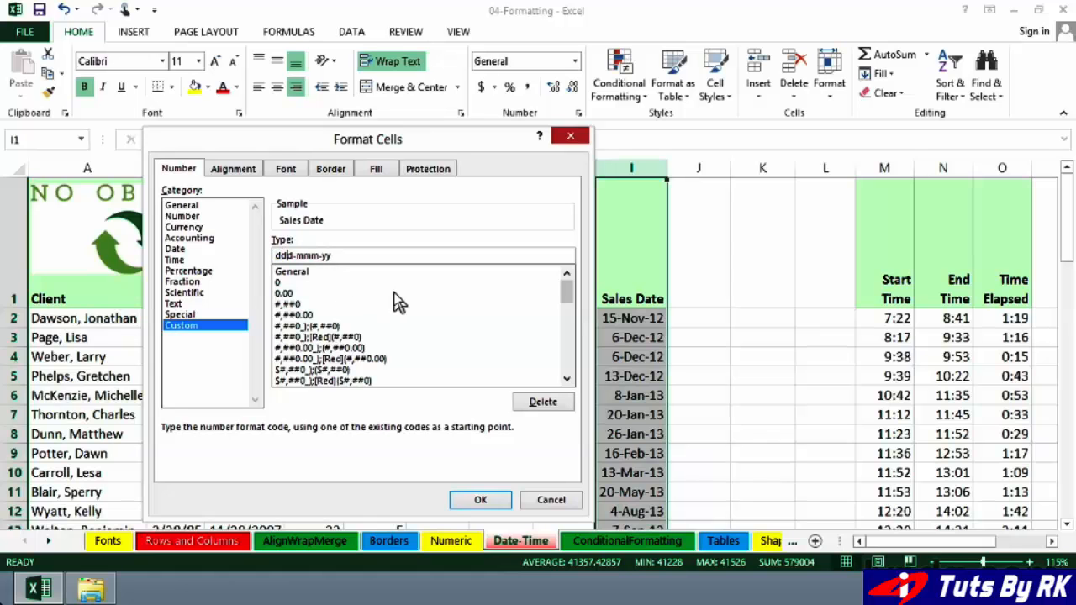
pyautogui.write('d,')
pyautogui.click(480, 500)
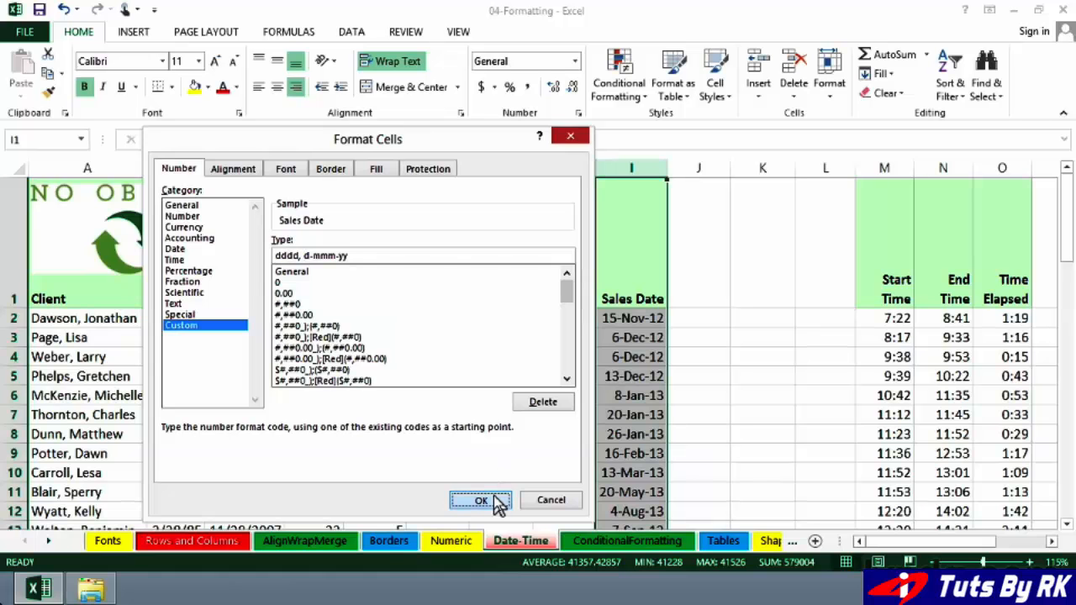
pyautogui.doubleClick(669, 170)
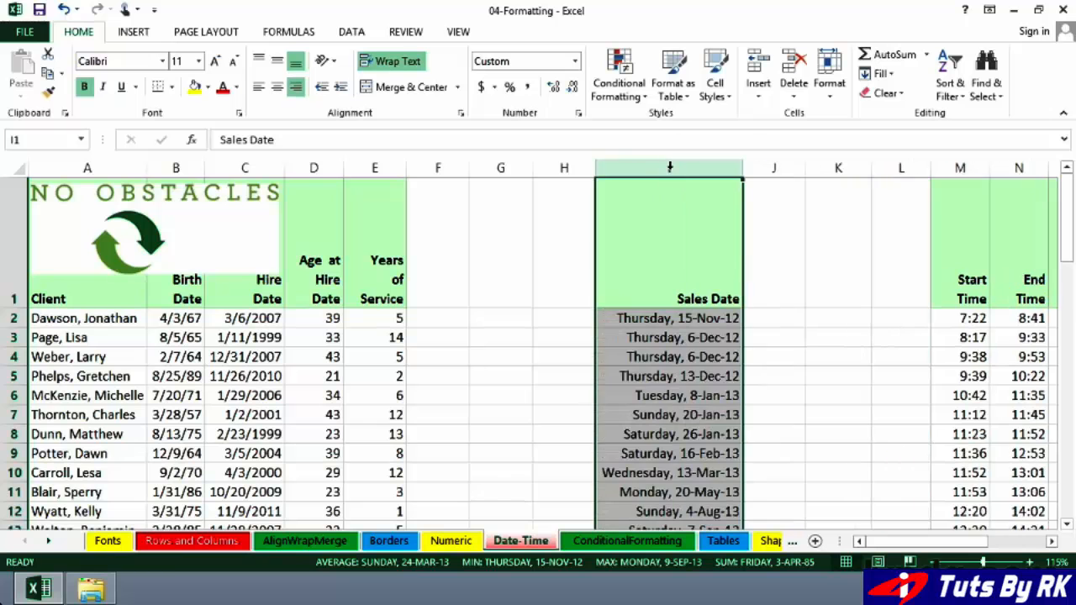
pyautogui.click(716, 322)
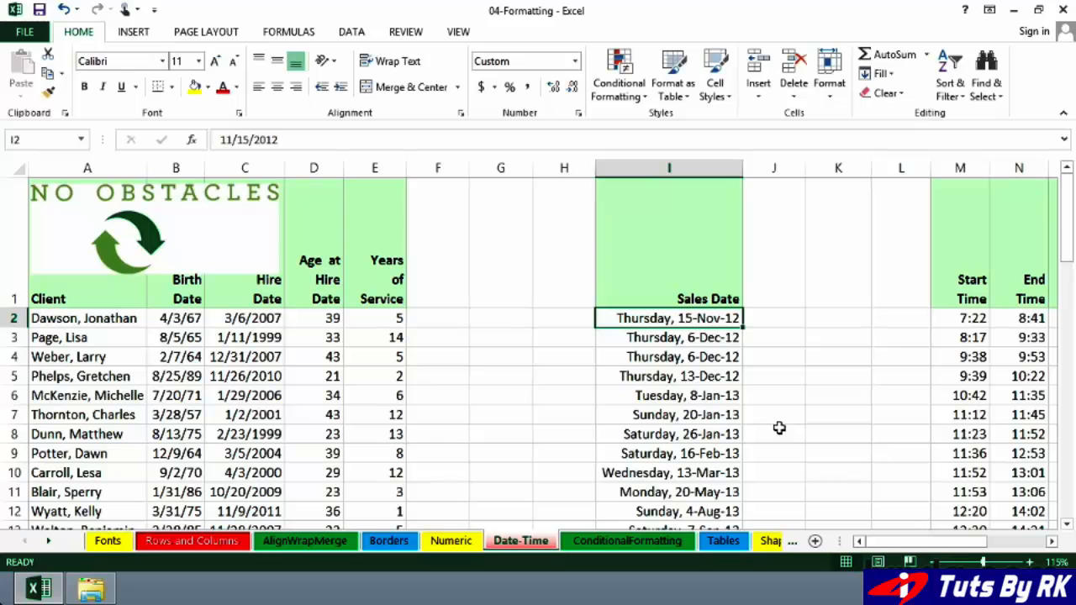
# Review the custom format code stored for the Sales Date column, closing the format settings without changes.
pyautogui.click(693, 168)
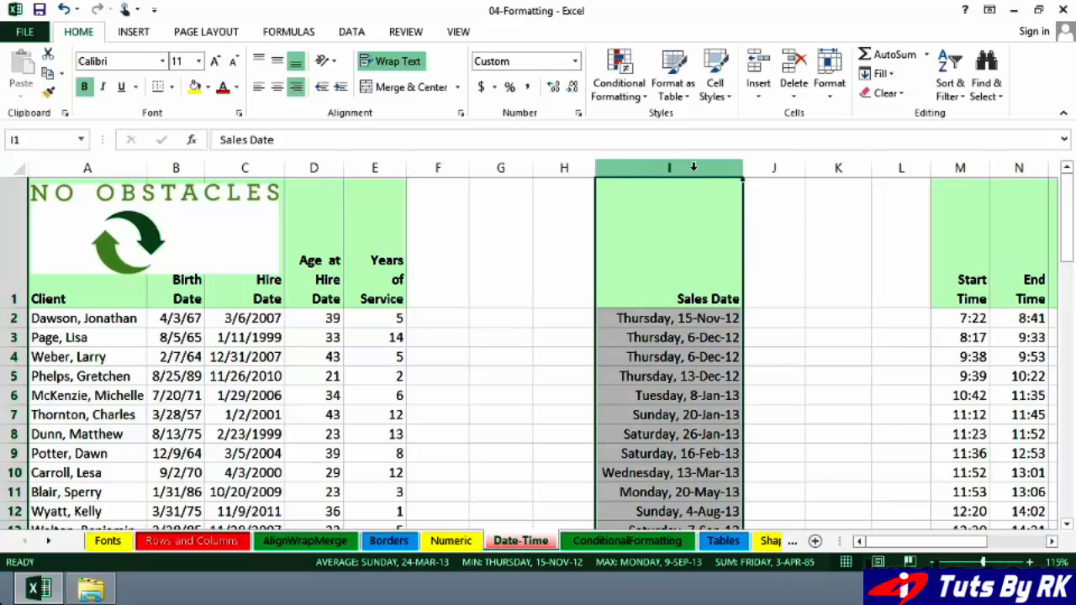
pyautogui.rightClick(694, 168)
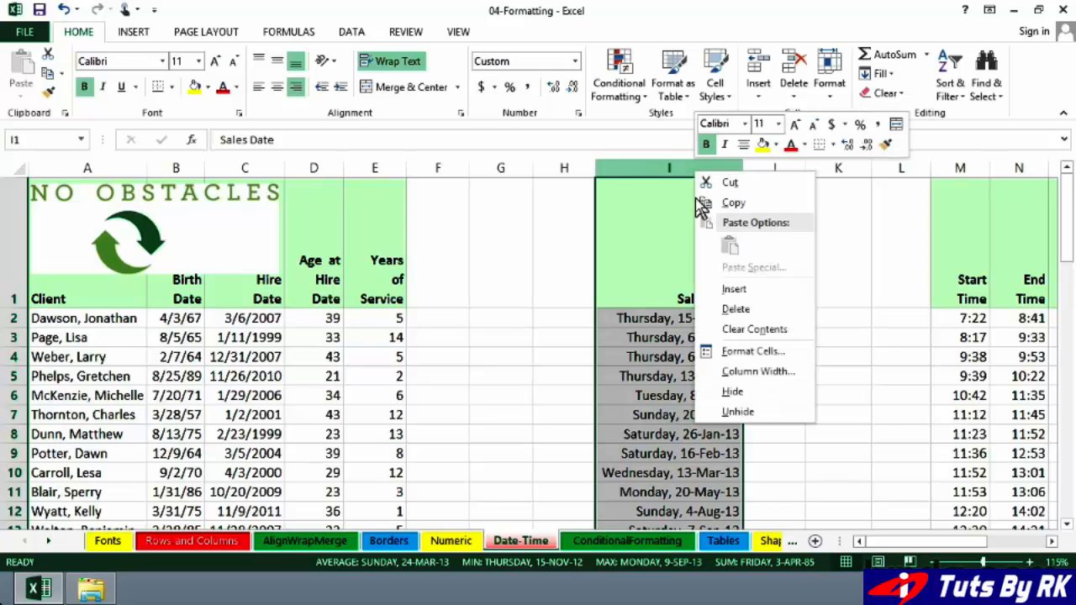
pyautogui.click(743, 354)
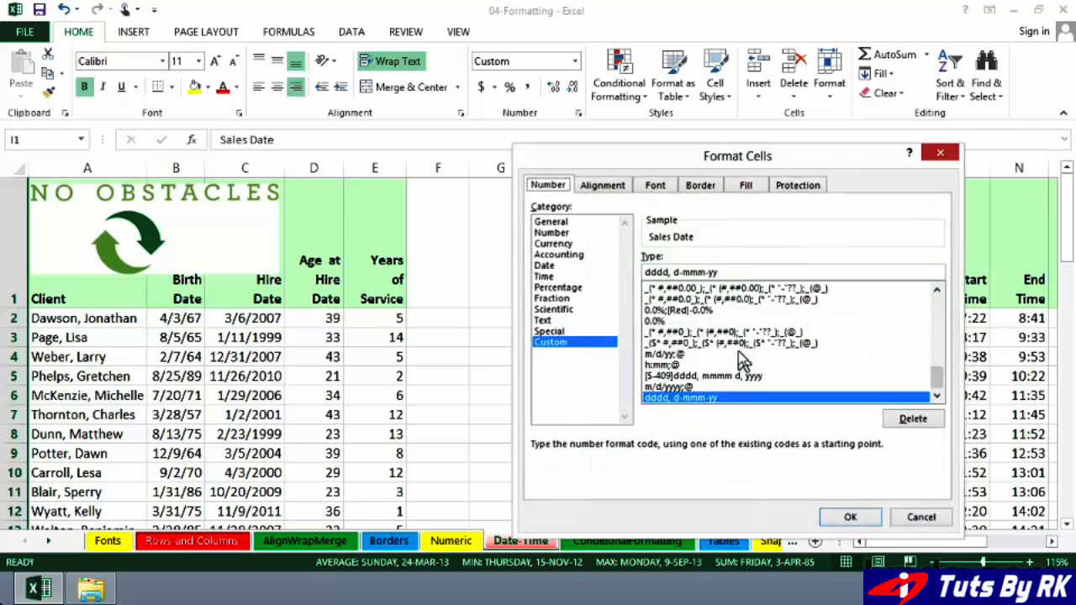
pyautogui.click(574, 343)
pyautogui.click(723, 270)
pyautogui.moveTo(732, 271); pyautogui.dragTo(638, 266)
pyautogui.click(737, 275)
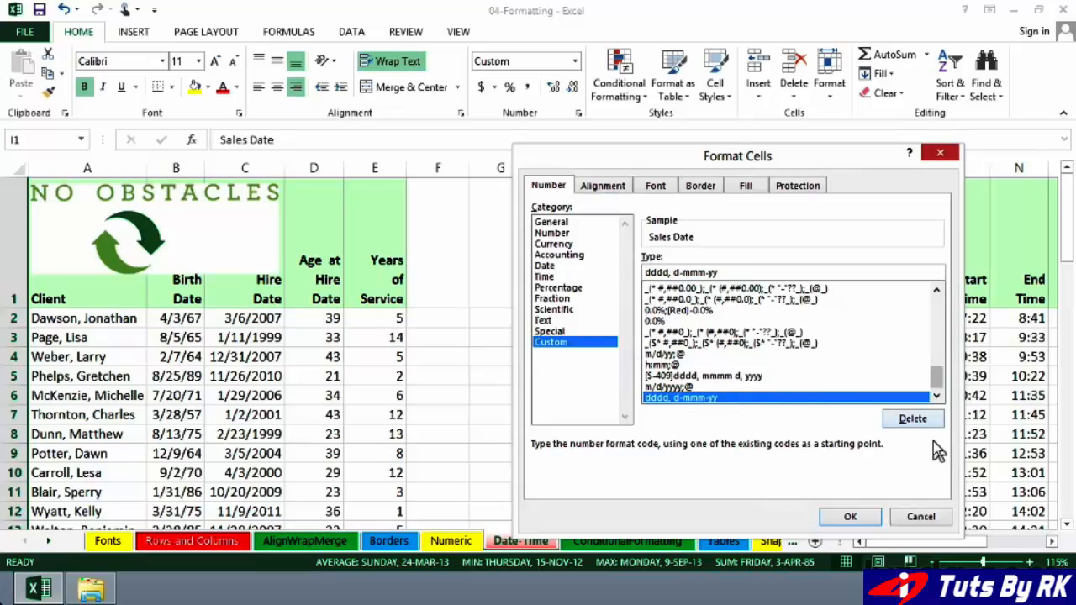
pyautogui.click(919, 520)
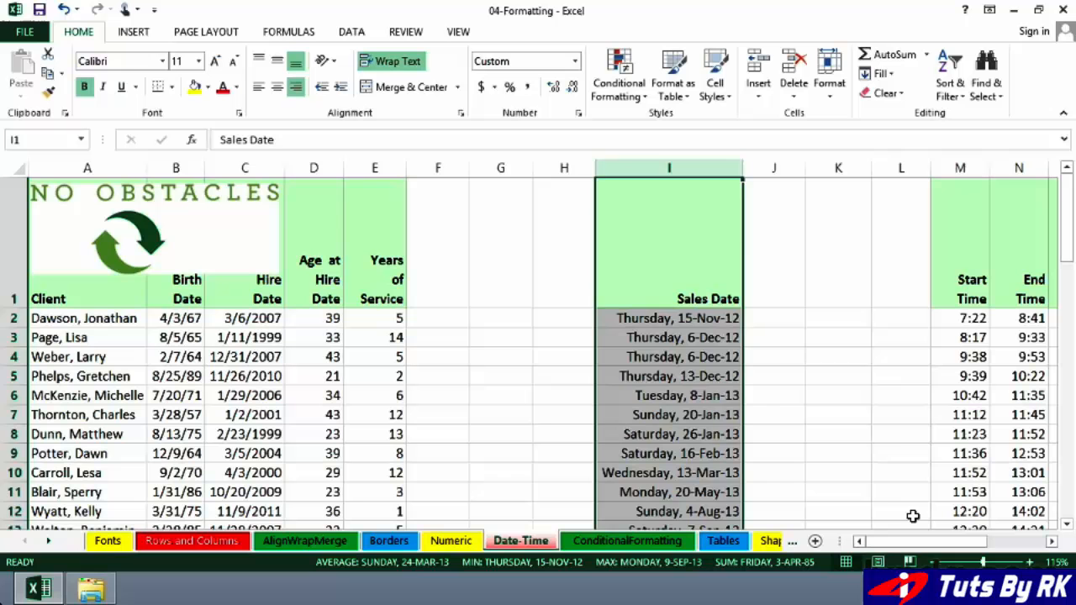
# Open the cell format settings for all Start Time and End Time values in M2:N23, keeping the selected cells in view.
pyautogui.click(880, 451)
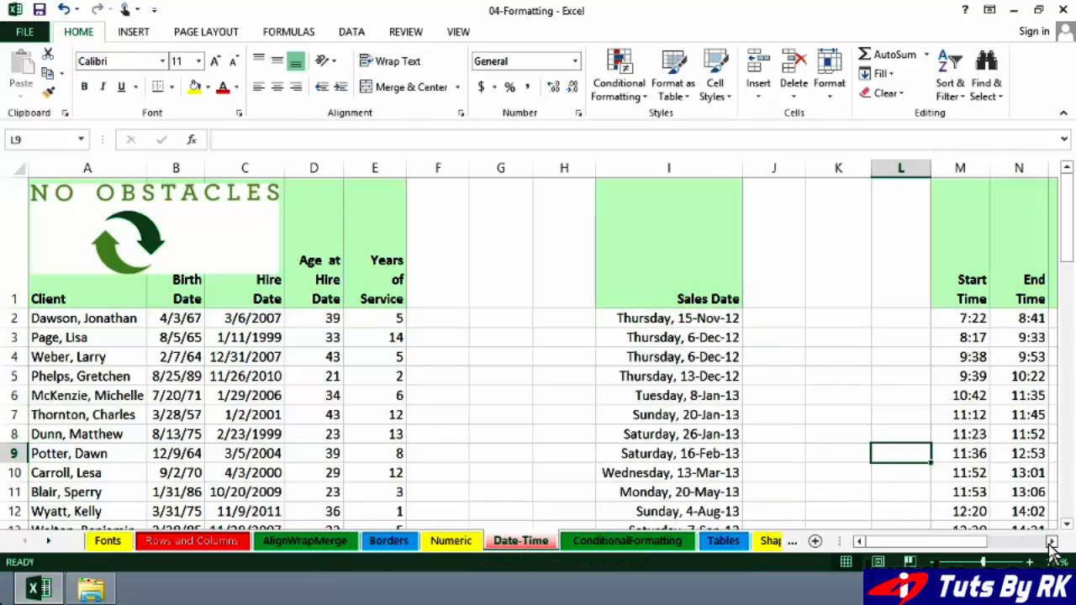
pyautogui.click(1051, 541)
pyautogui.click(1051, 542)
pyautogui.click(1051, 541)
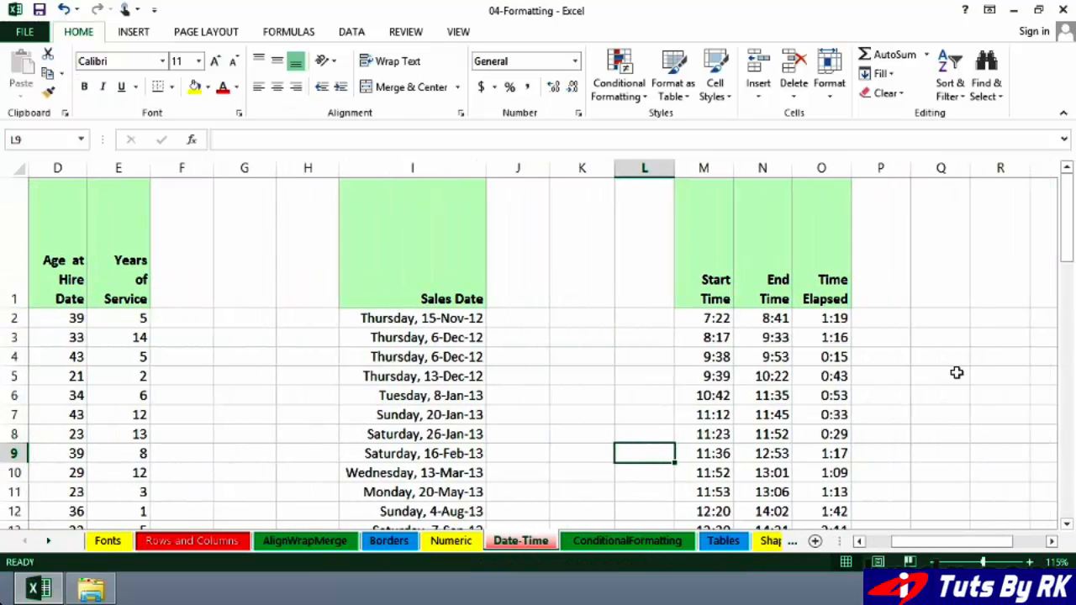
pyautogui.click(939, 353)
pyautogui.scroll(-1, 926, 351)
pyautogui.scroll(-1, 926, 351)
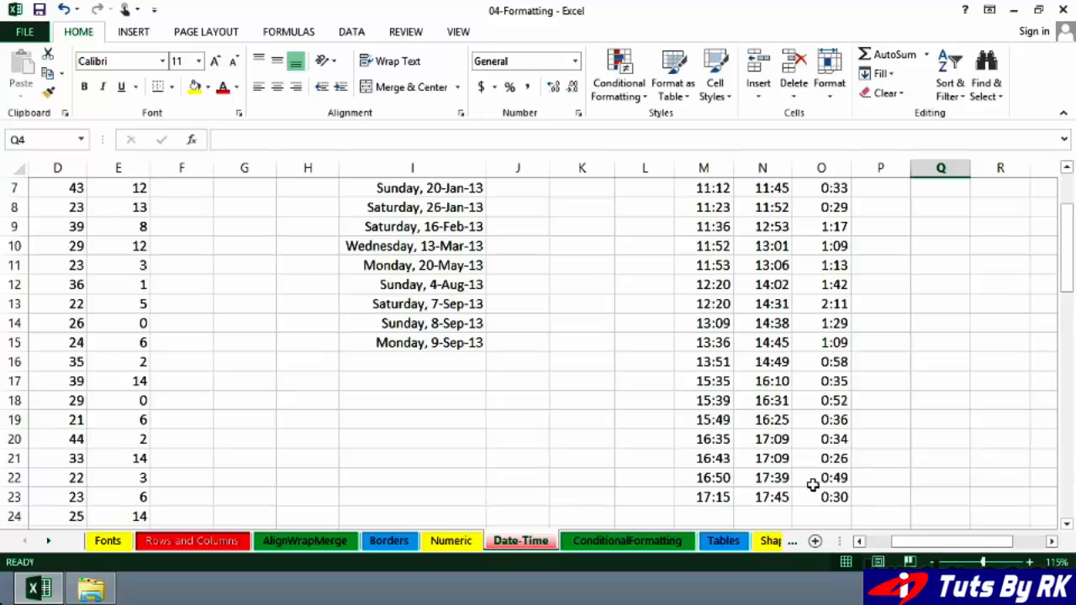
pyautogui.moveTo(771, 497); pyautogui.dragTo(706, 318)
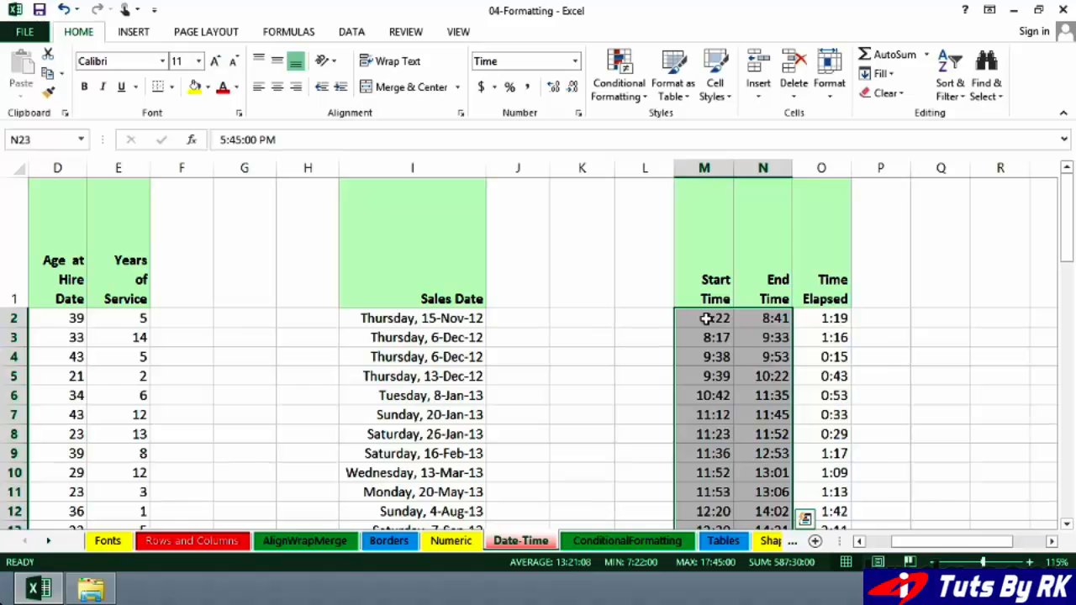
pyautogui.rightClick(706, 319)
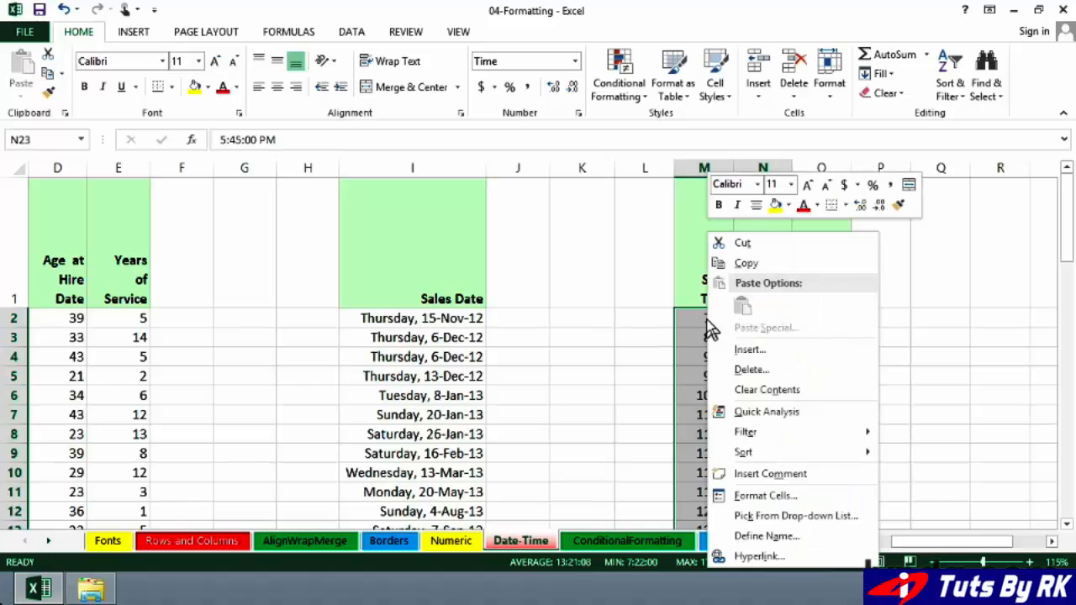
pyautogui.click(774, 497)
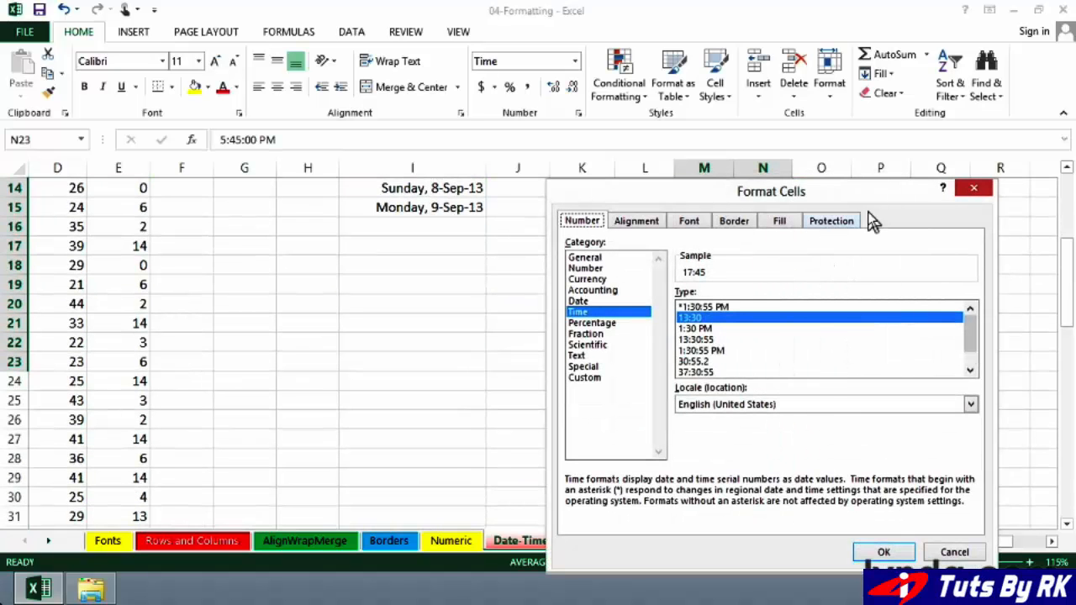
pyautogui.moveTo(882, 199); pyautogui.dragTo(517, 164)
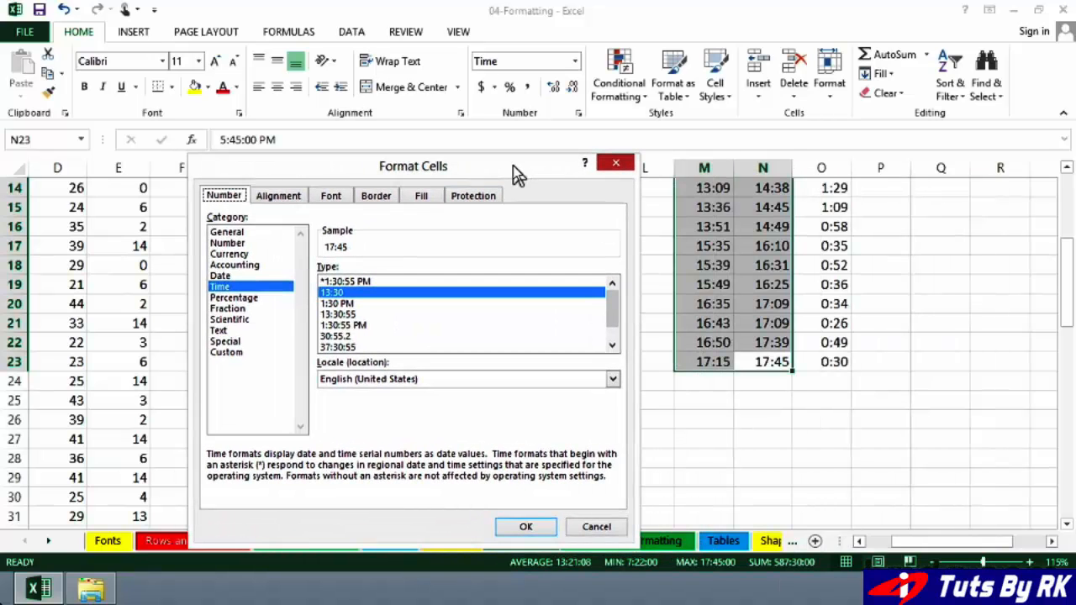
# Compare the 13:30 and 1:30 PM time types, and apply 1:30 PM to the selected start and end times.
pyautogui.click(347, 301)
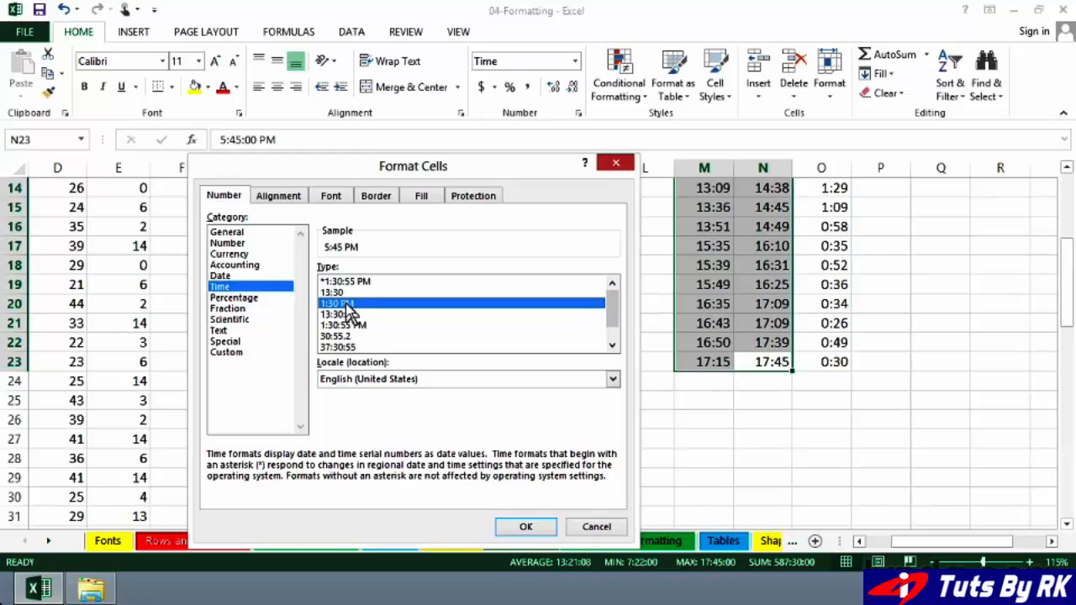
pyautogui.click(345, 292)
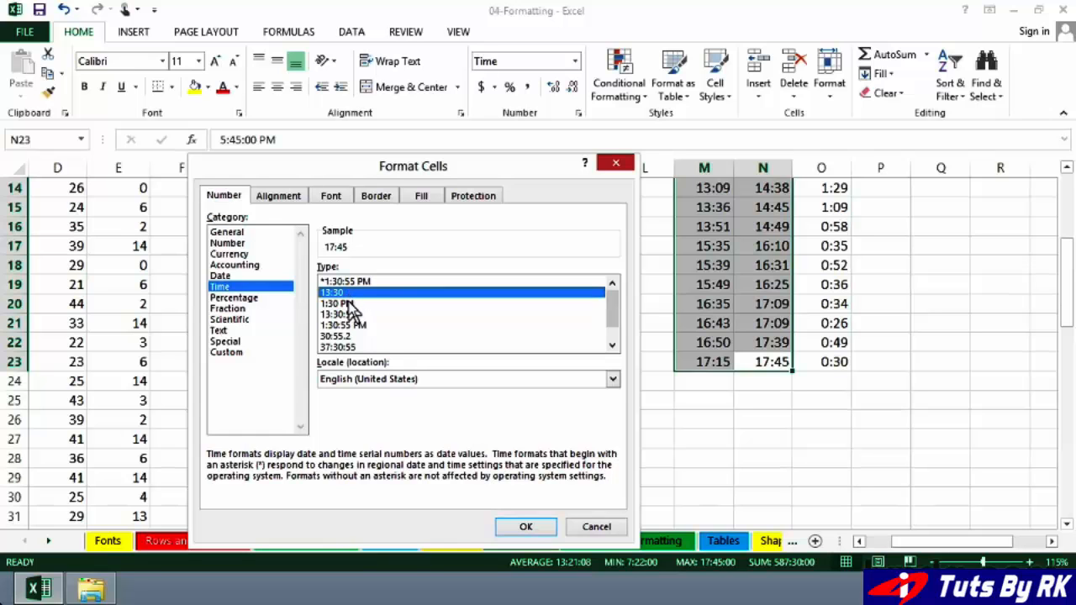
pyautogui.click(349, 304)
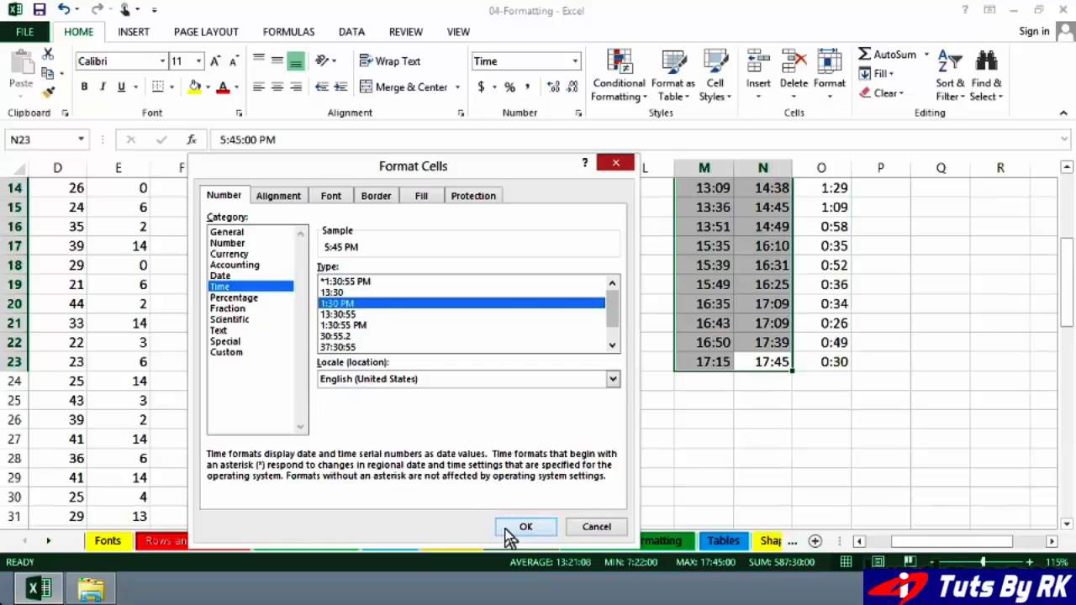
pyautogui.click(535, 529)
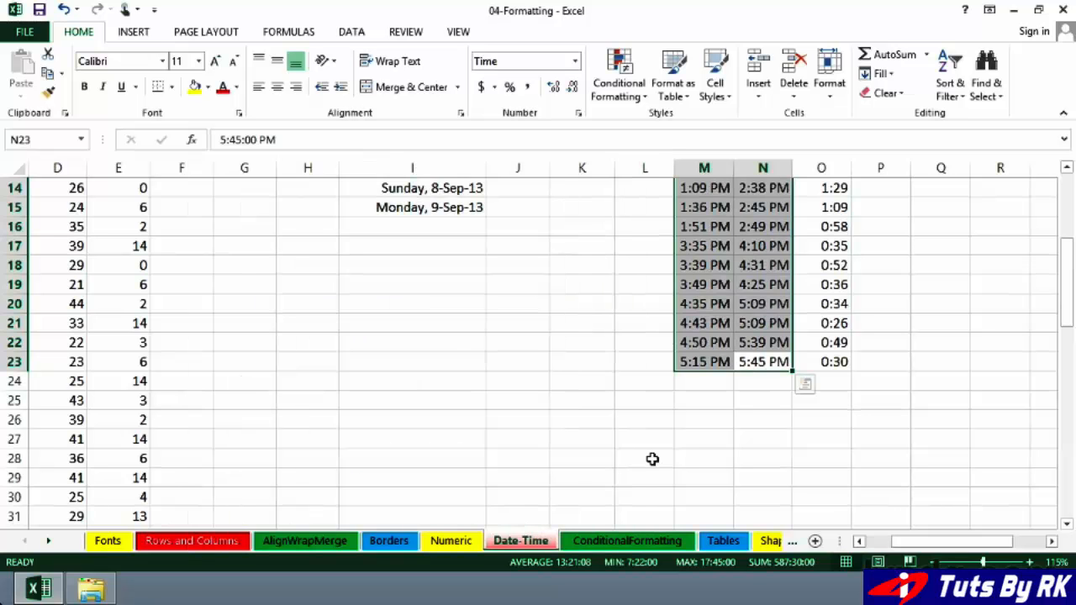
# Autofit the widths of the Start Time and End Time columns together, and inspect the first two end times.
pyautogui.click(722, 287)
pyautogui.scroll(1, 722, 287)
pyautogui.scroll(4, 723, 286)
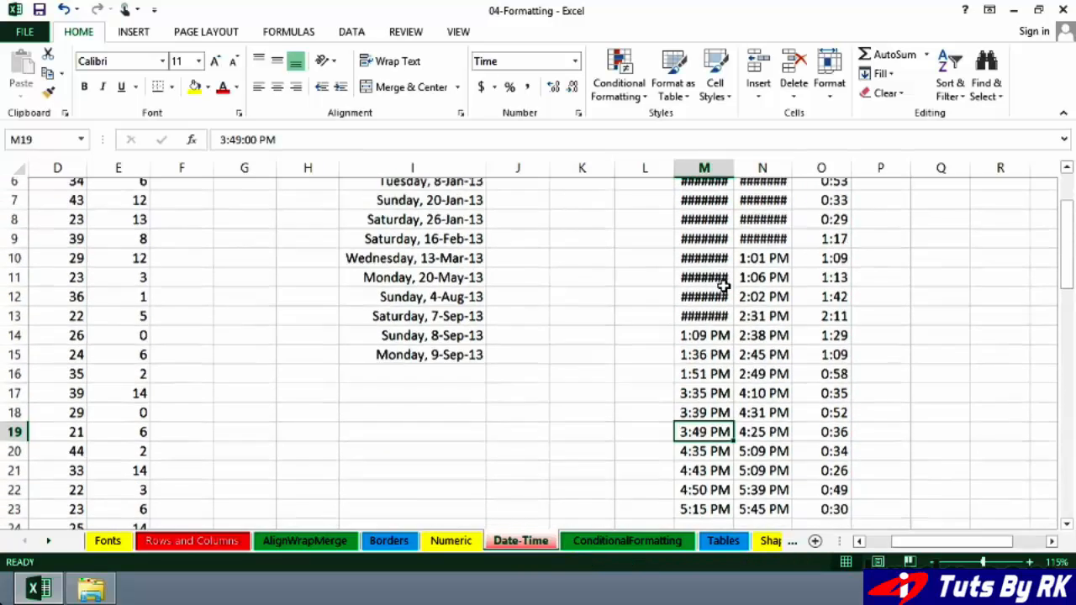
pyautogui.moveTo(704, 168); pyautogui.dragTo(759, 167)
pyautogui.doubleClick(738, 167)
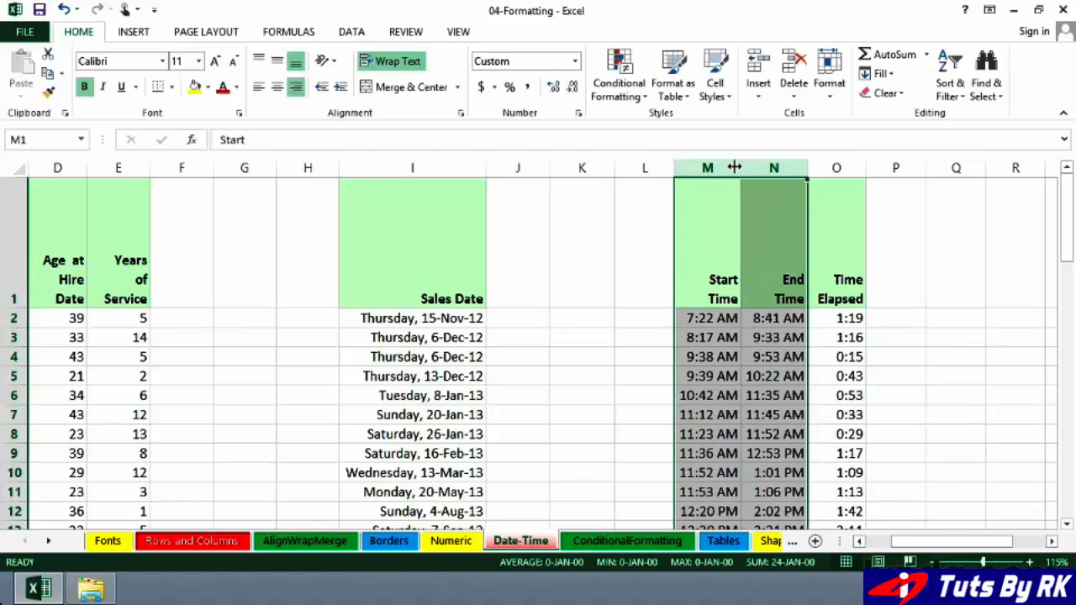
pyautogui.click(787, 316)
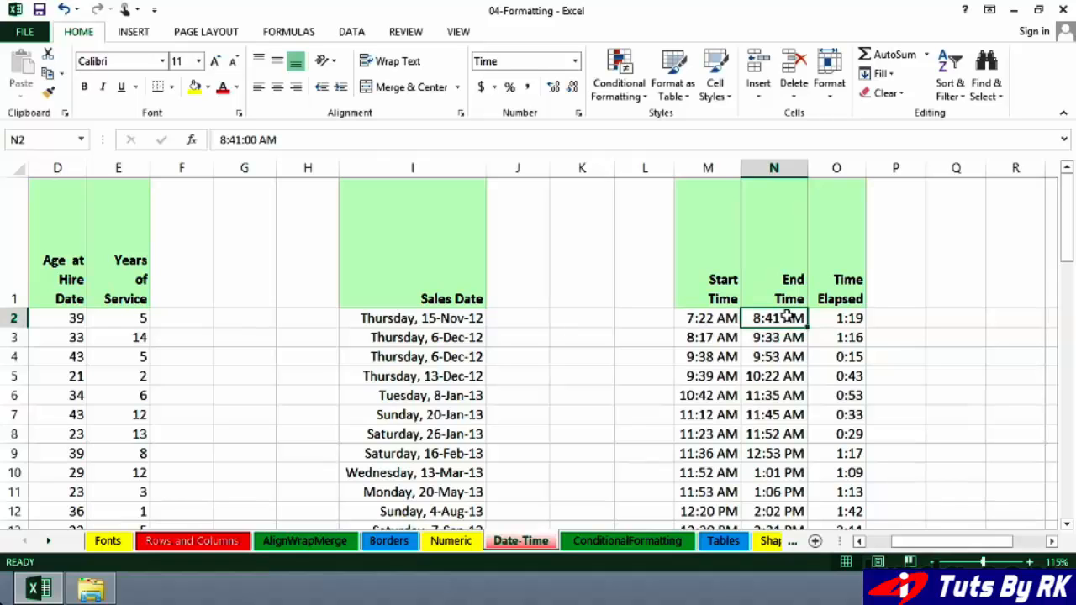
pyautogui.click(777, 336)
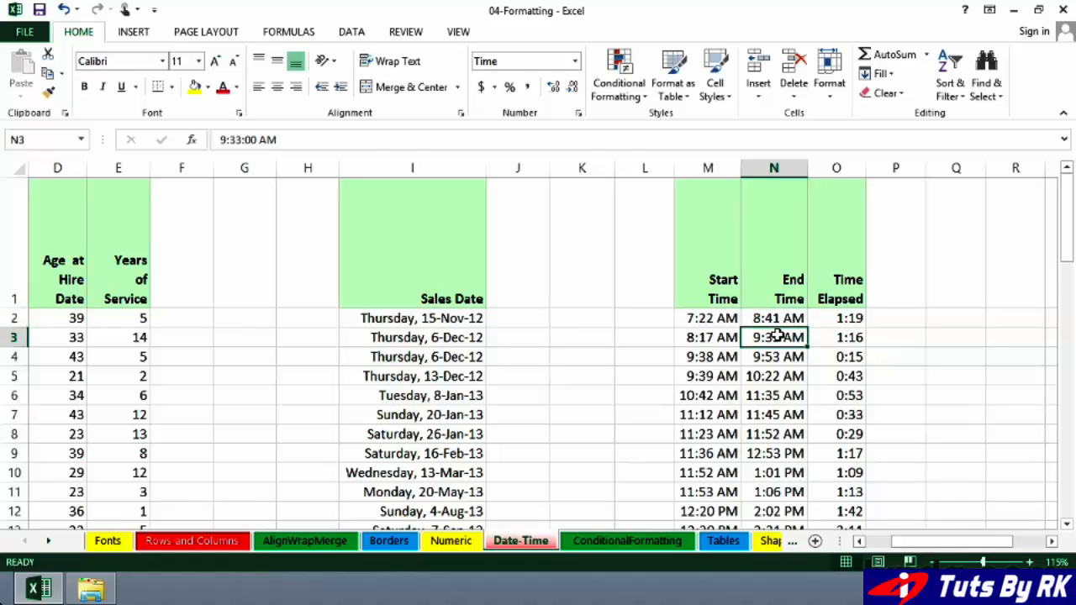